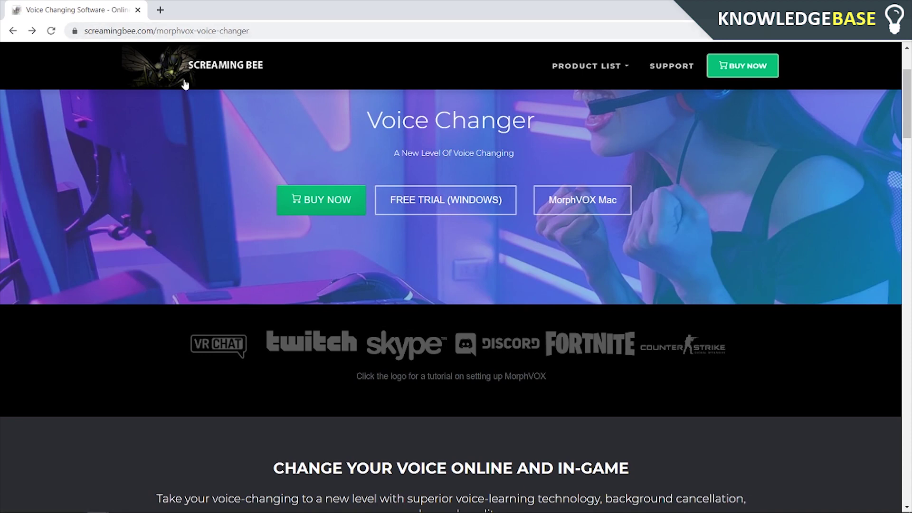
- Go from the Screaming Bee home page to the MorphVOX Pro product page and scroll to its feature video
{"action": "scroll", "coordinate": [185, 84], "scroll_direction": "up", "scroll_amount": 3}
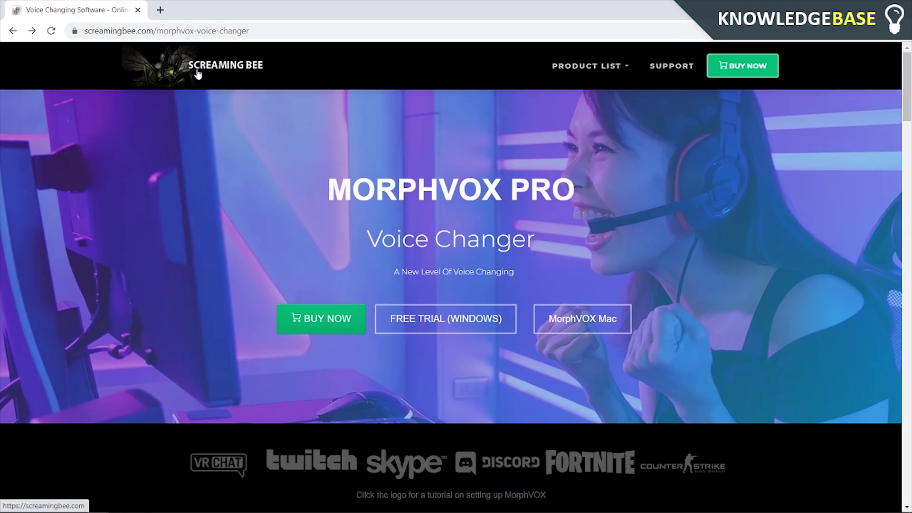
{"action": "left_click", "coordinate": [198, 74]}
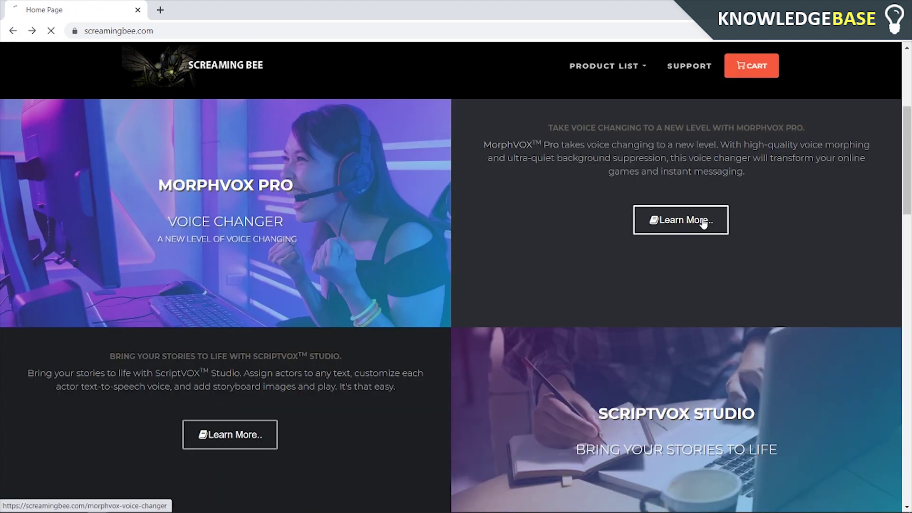
{"action": "left_click", "coordinate": [704, 223]}
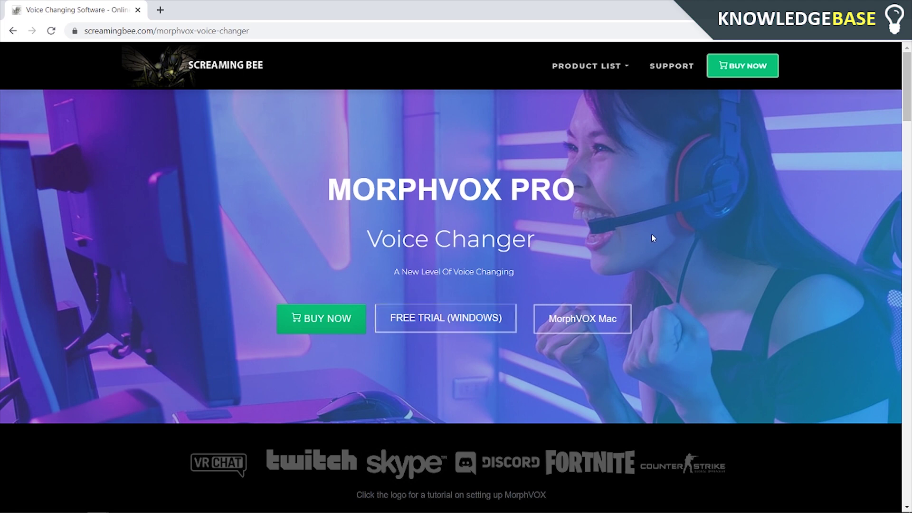
{"action": "scroll", "coordinate": [652, 237], "scroll_direction": "down", "scroll_amount": 9}
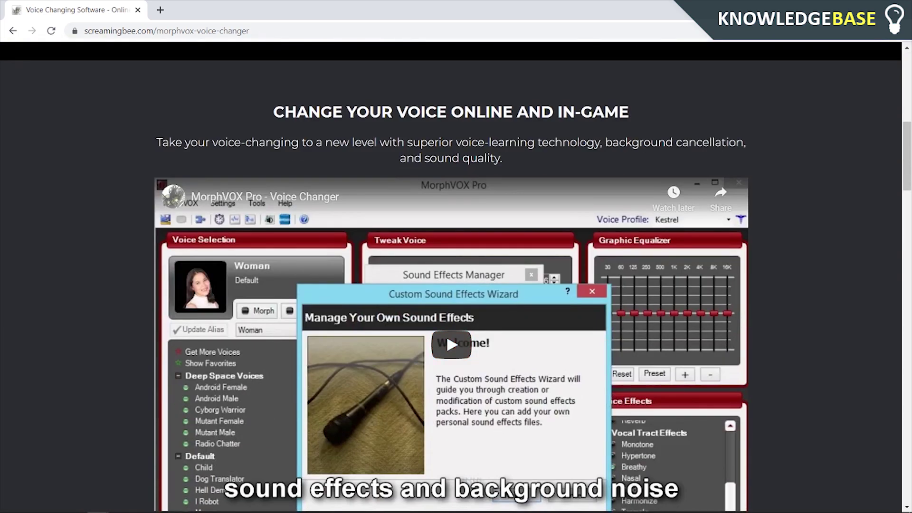
{"action": "scroll", "coordinate": [829, 147], "scroll_direction": "down", "scroll_amount": 4}
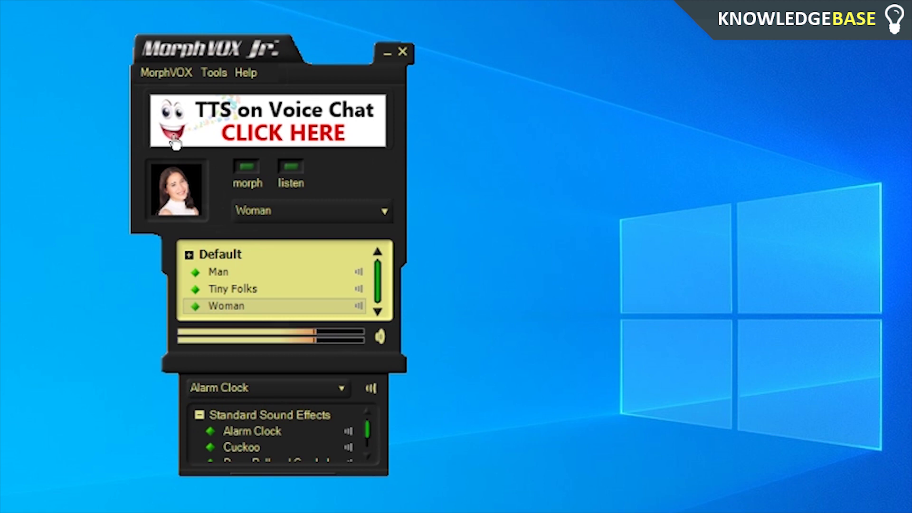
{"action": "left_click", "coordinate": [165, 73]}
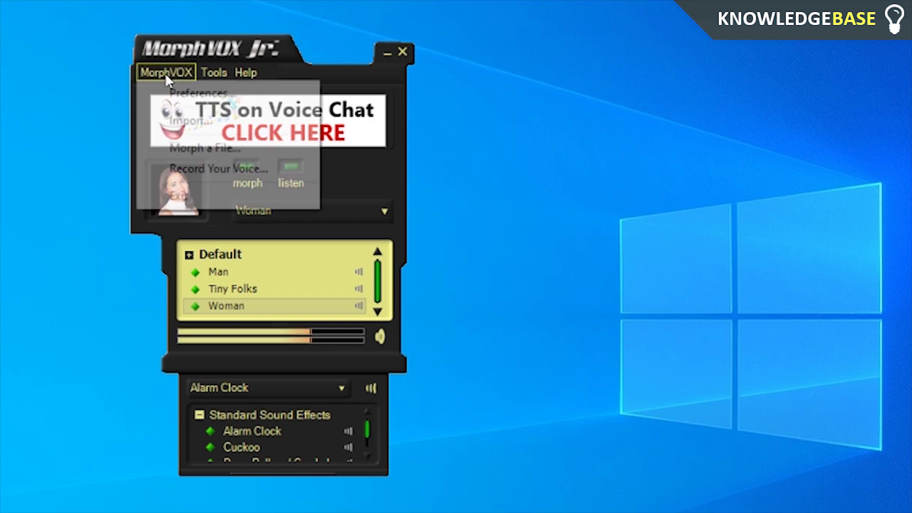
{"action": "left_click", "coordinate": [199, 93]}
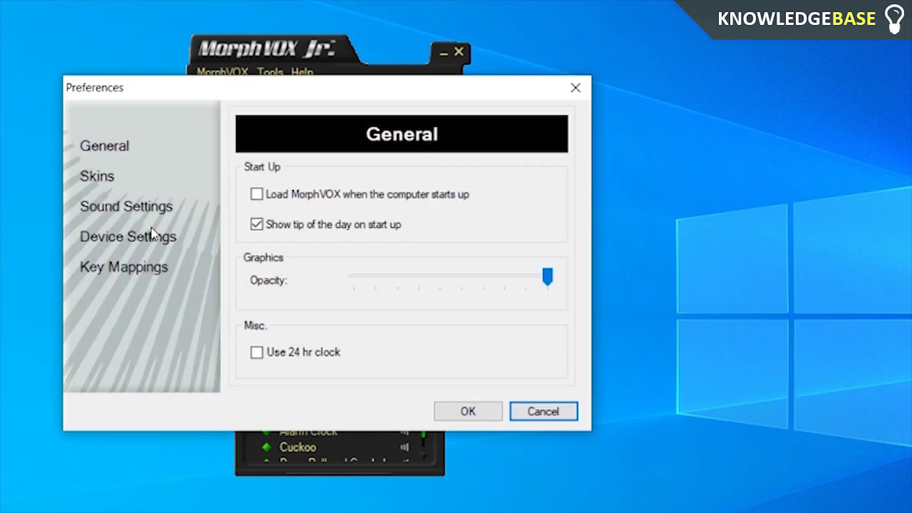
{"action": "left_click", "coordinate": [134, 241]}
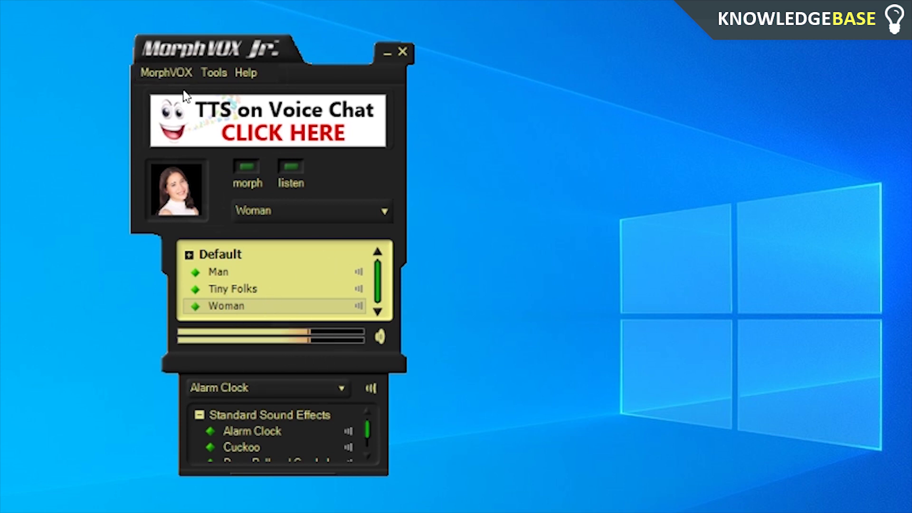
{"action": "left_click", "coordinate": [166, 72]}
{"action": "left_click", "coordinate": [213, 72]}
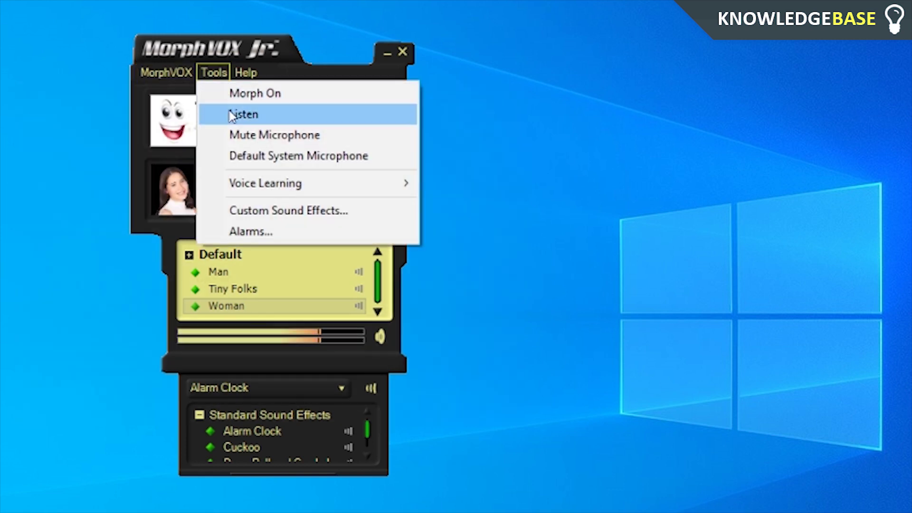
{"action": "mouse_move", "coordinate": [250, 183]}
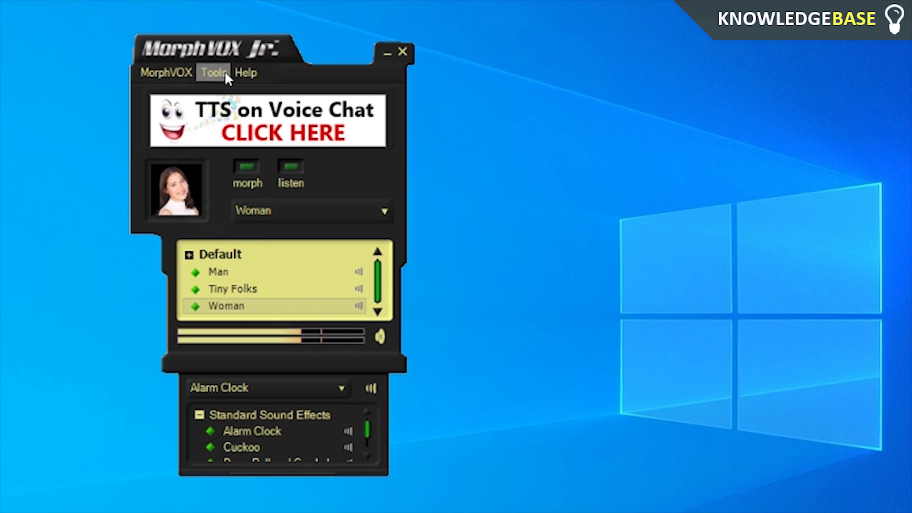
{"action": "left_click", "coordinate": [212, 71]}
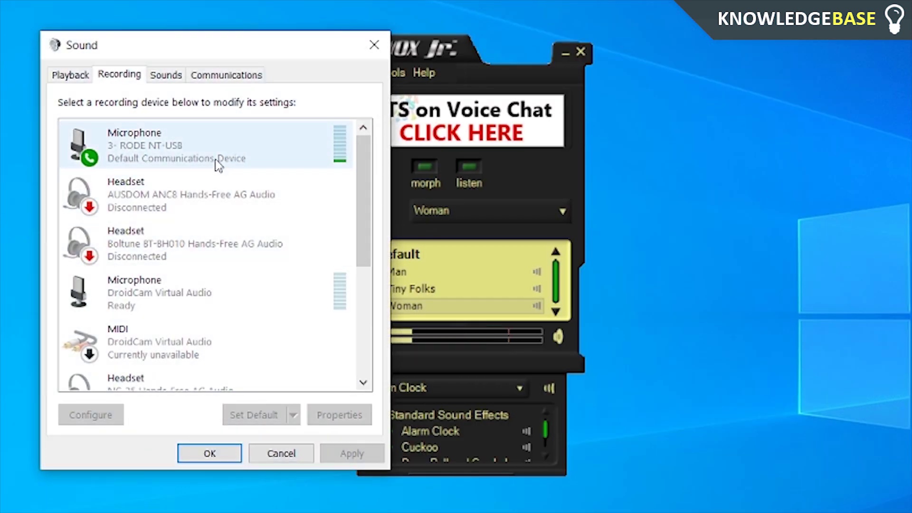
{"action": "scroll", "coordinate": [199, 238], "scroll_direction": "down", "scroll_amount": 1}
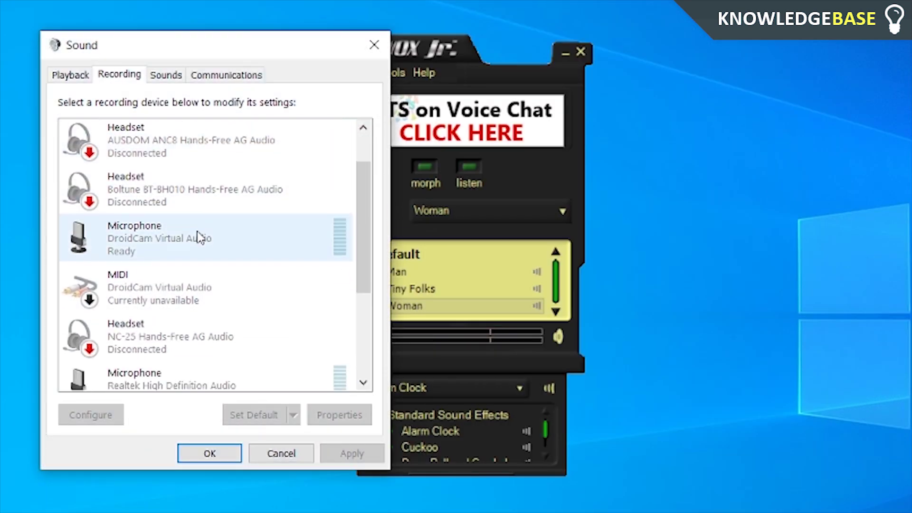
{"action": "left_click_drag", "start_coordinate": [365, 224], "coordinate": [361, 371]}
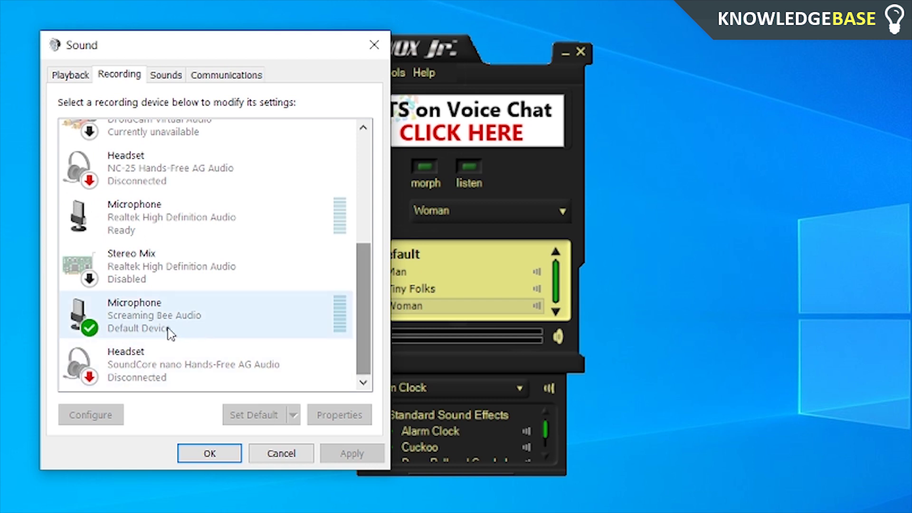
{"action": "left_click_drag", "start_coordinate": [170, 332], "coordinate": [164, 328]}
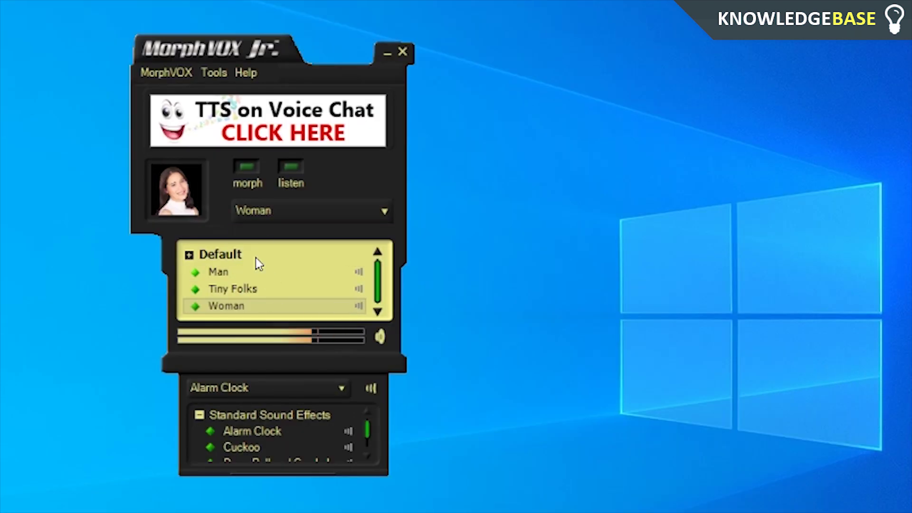
- Switch morphing on so its light turns bright green, and turn listening to the morphed voice back on
{"action": "left_click", "coordinate": [248, 170]}
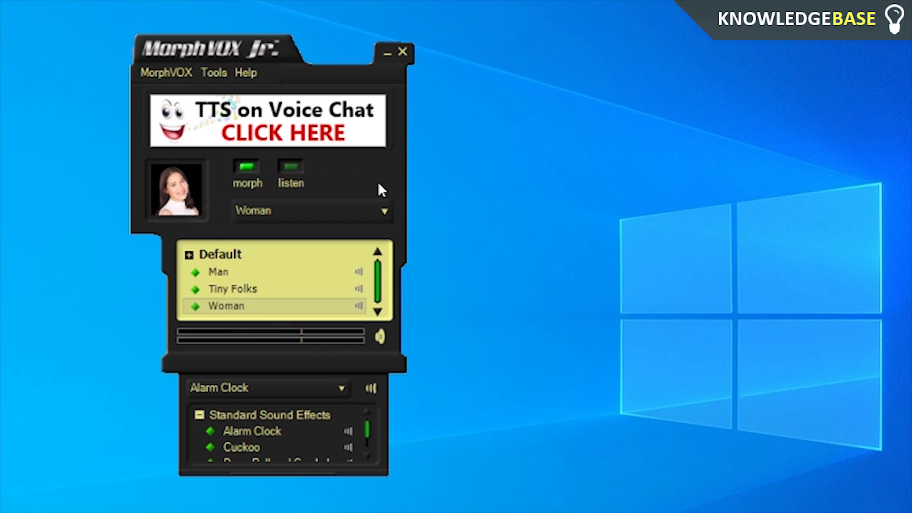
{"action": "left_click", "coordinate": [290, 167]}
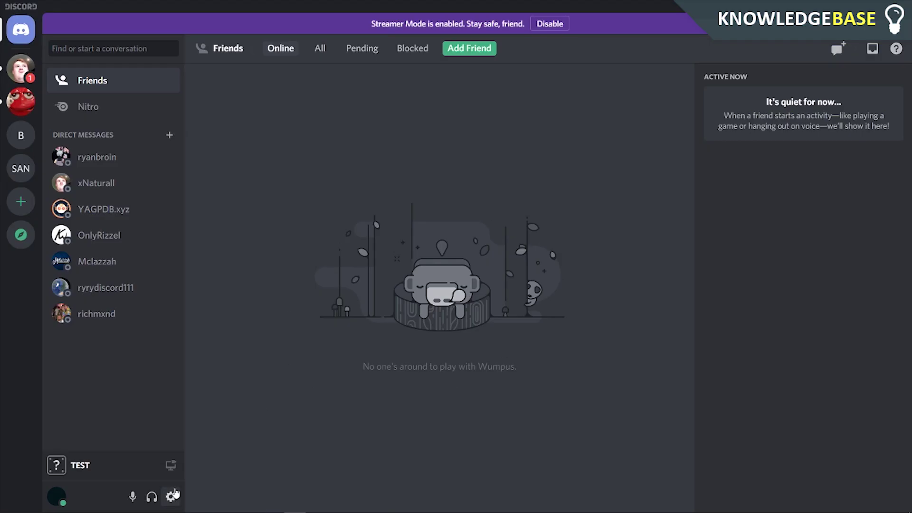
- Set Discord's Voice & Video input device to Microphone (Screaming Bee Audio), then close settings
{"action": "left_click", "coordinate": [172, 496]}
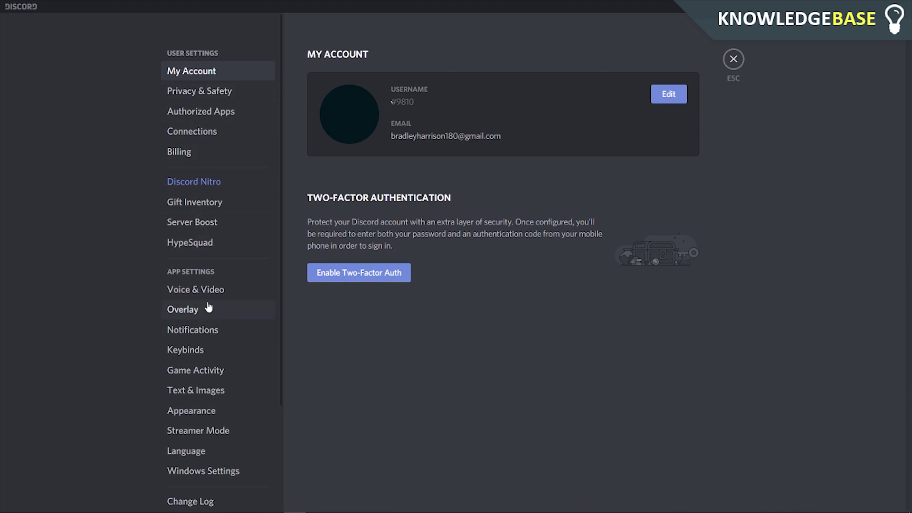
{"action": "left_click", "coordinate": [188, 292]}
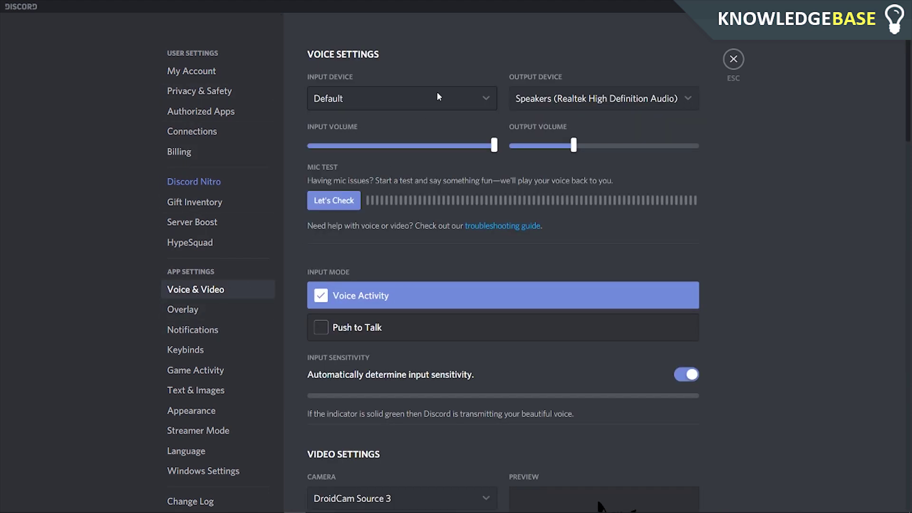
{"action": "left_click", "coordinate": [353, 98]}
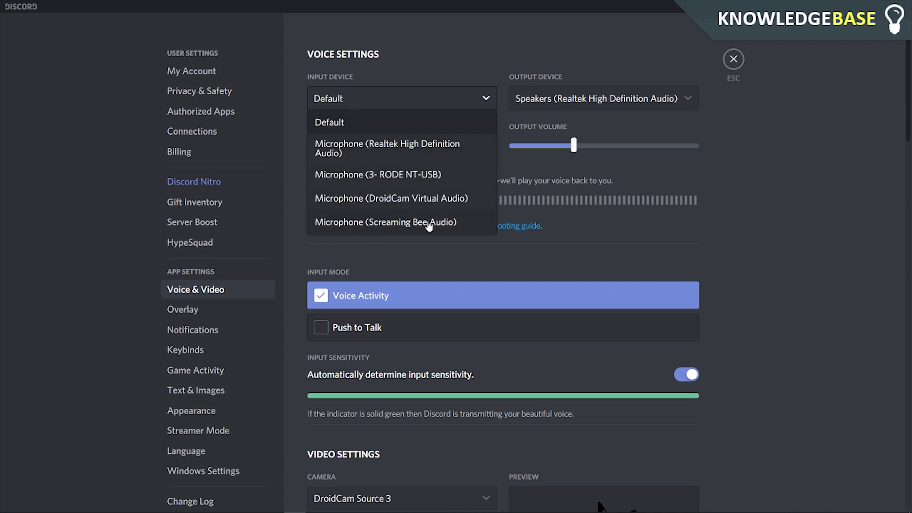
{"action": "left_click", "coordinate": [727, 64]}
{"action": "left_click", "coordinate": [723, 63]}
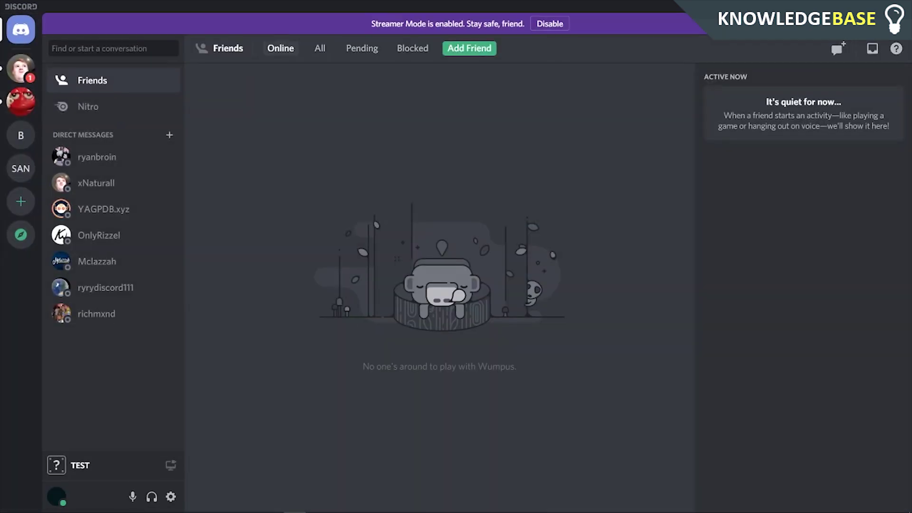